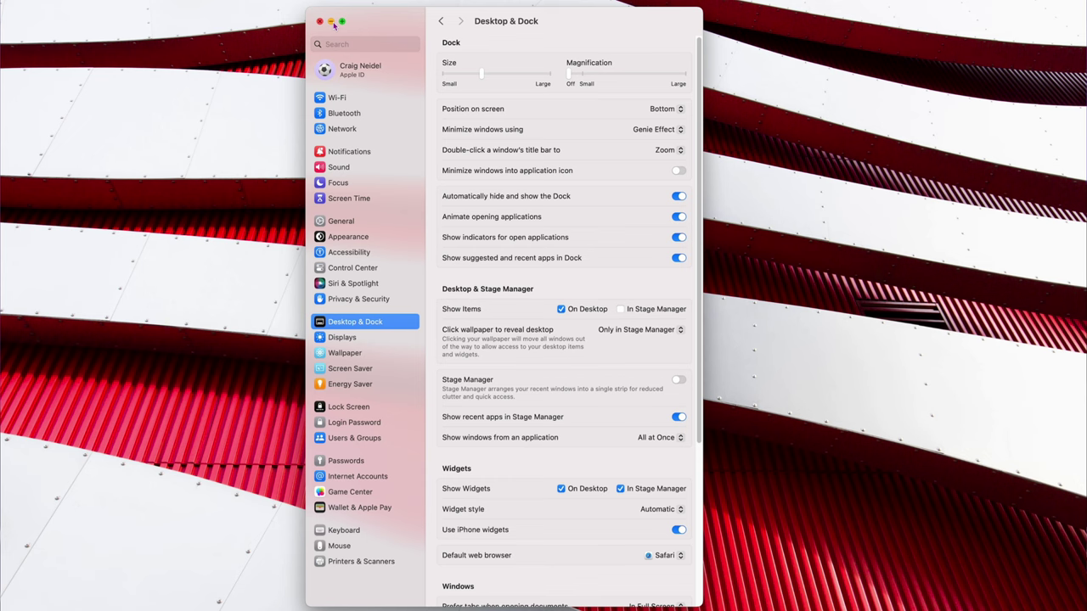
Step: Minimize and restore the Settings window to preview the current minimize animation
click(332, 22)
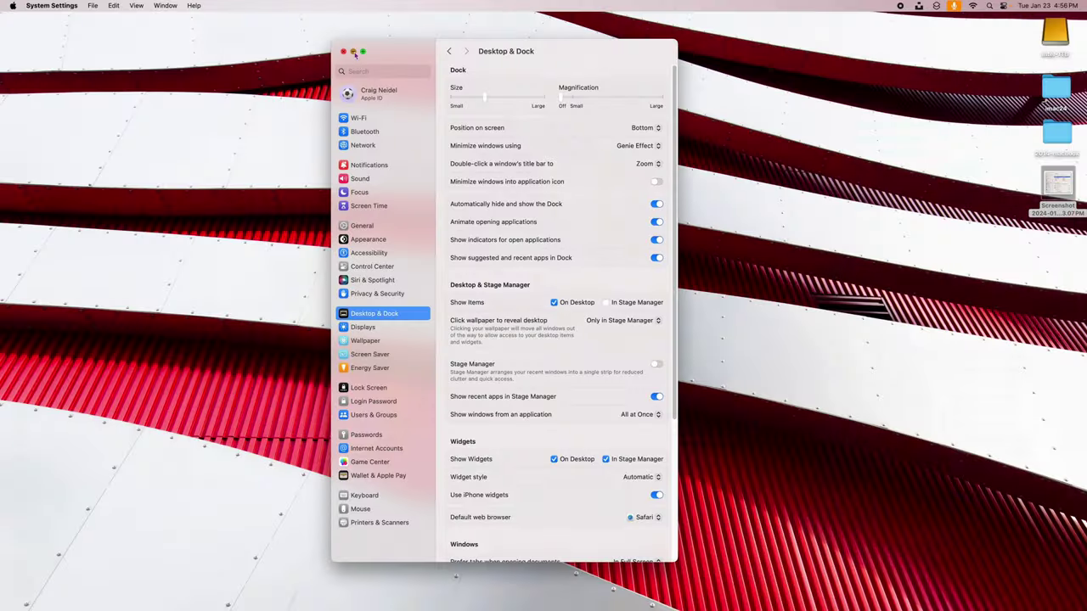
click(353, 49)
mouse_move(689, 604)
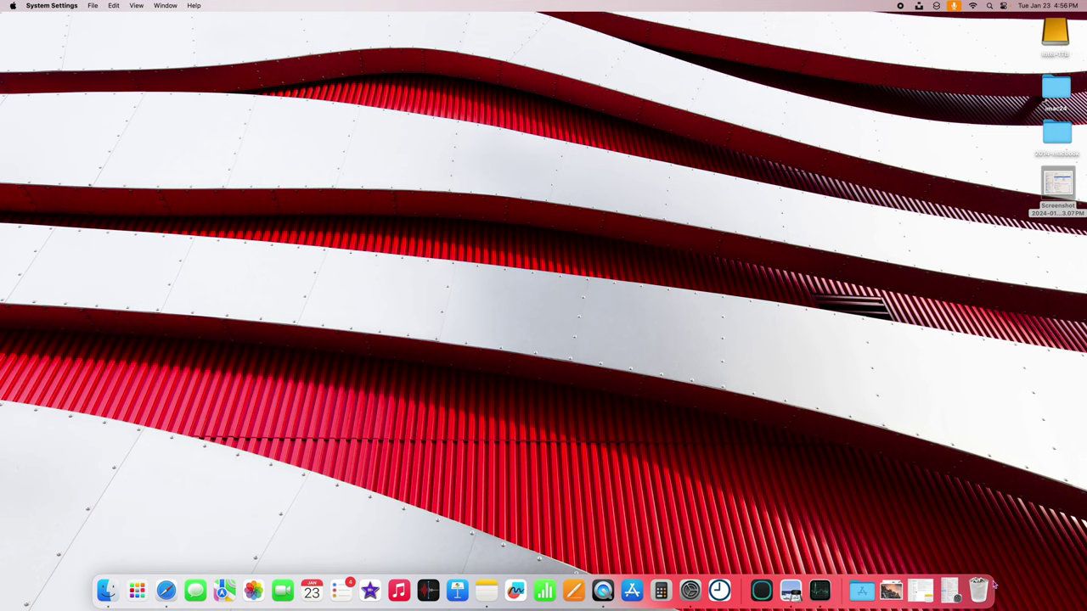
click(951, 590)
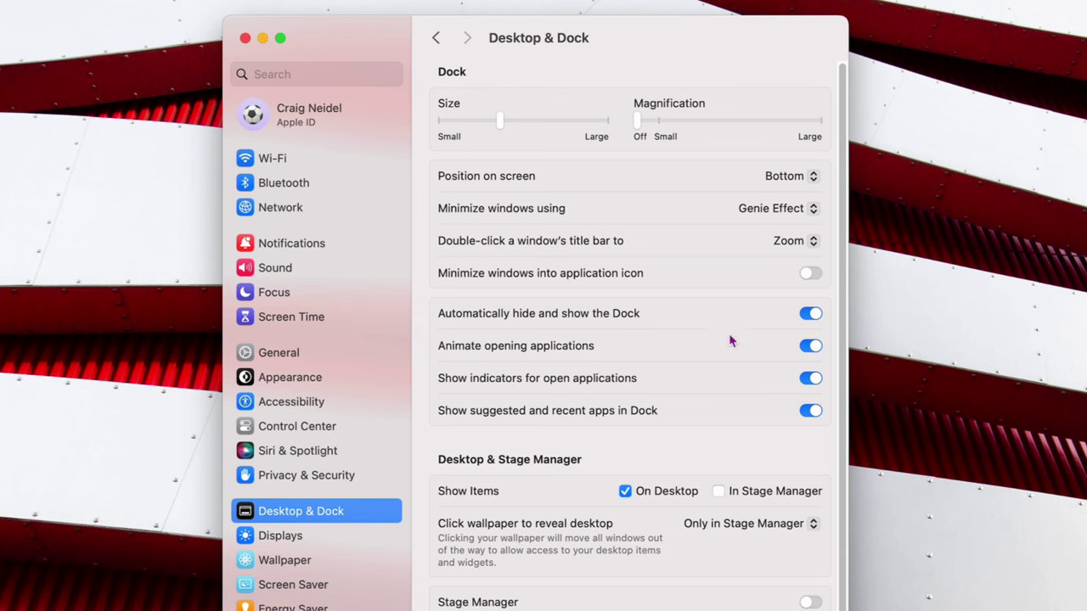
Step: Turn off 'Animate opening applications' and set 'Minimize windows using' to Scale Effect
click(813, 347)
click(814, 210)
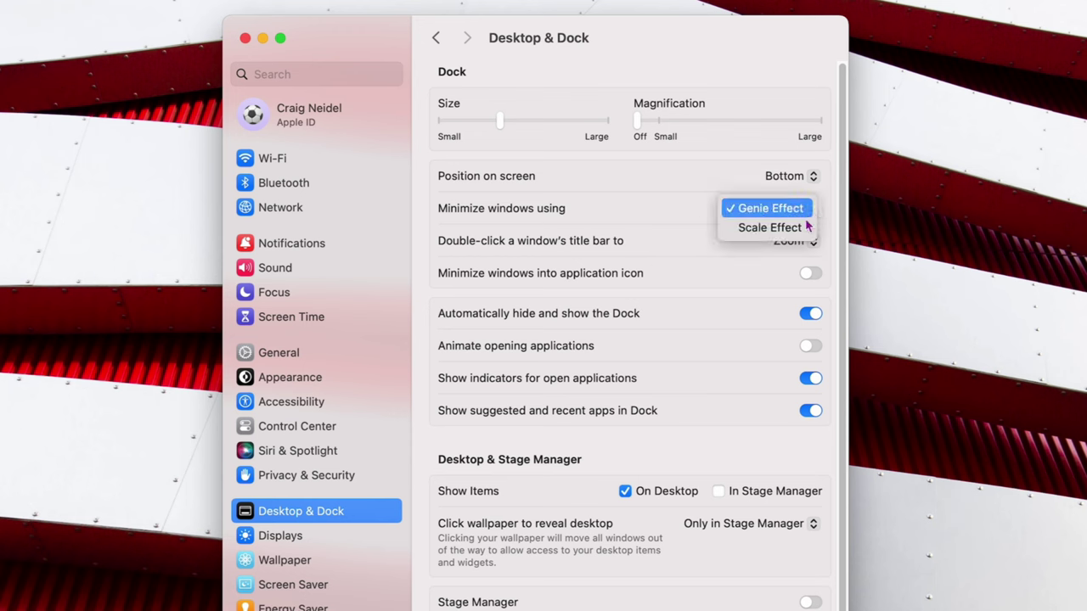
click(805, 228)
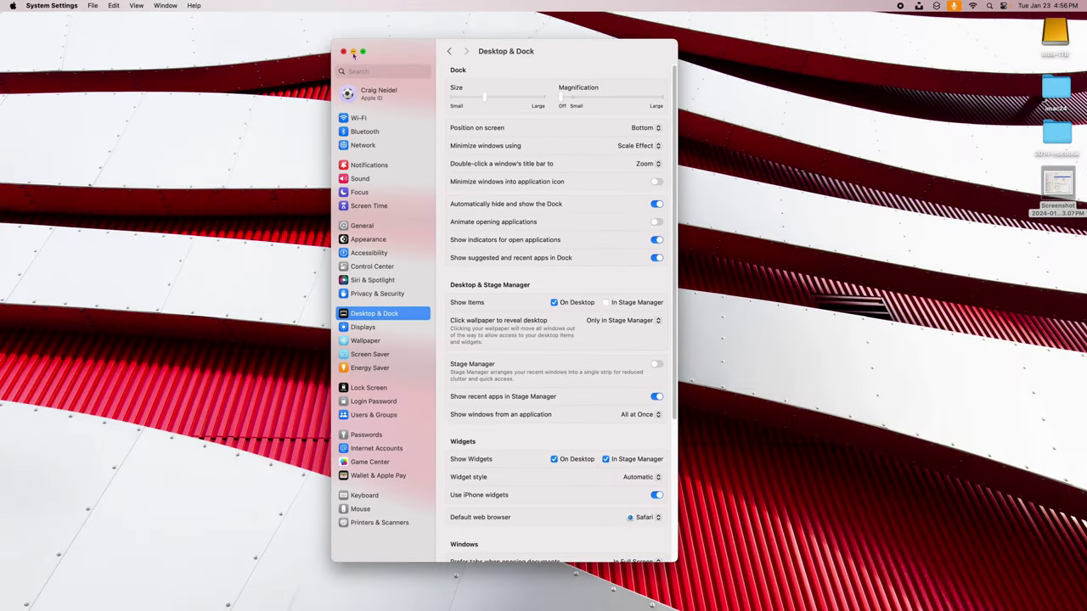
Step: Test the Scale Effect by minimizing and restoring the window, then nudge it left
click(354, 53)
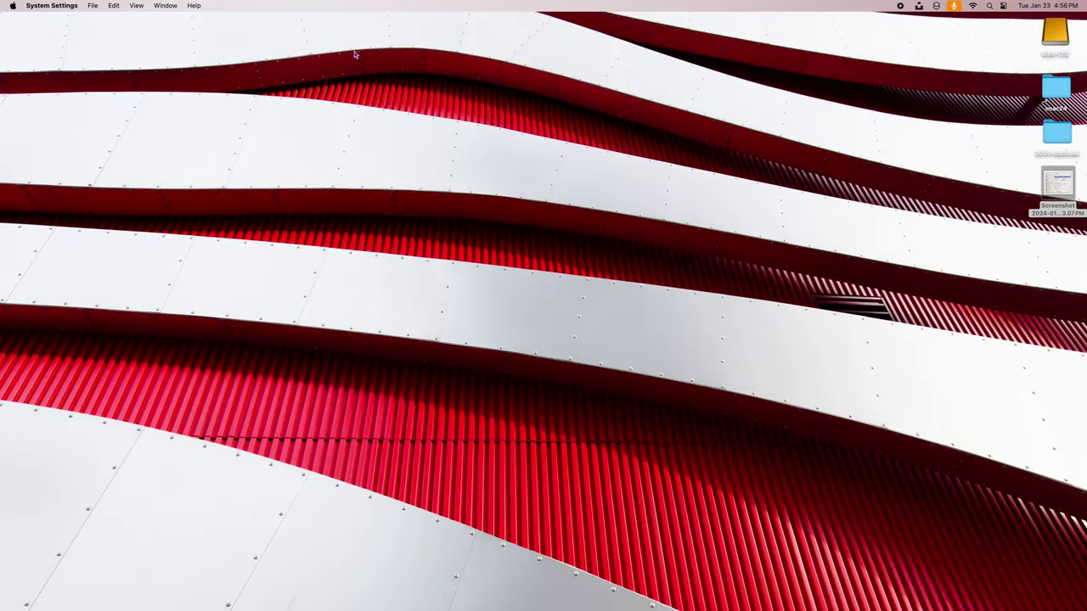
mouse_move(931, 596)
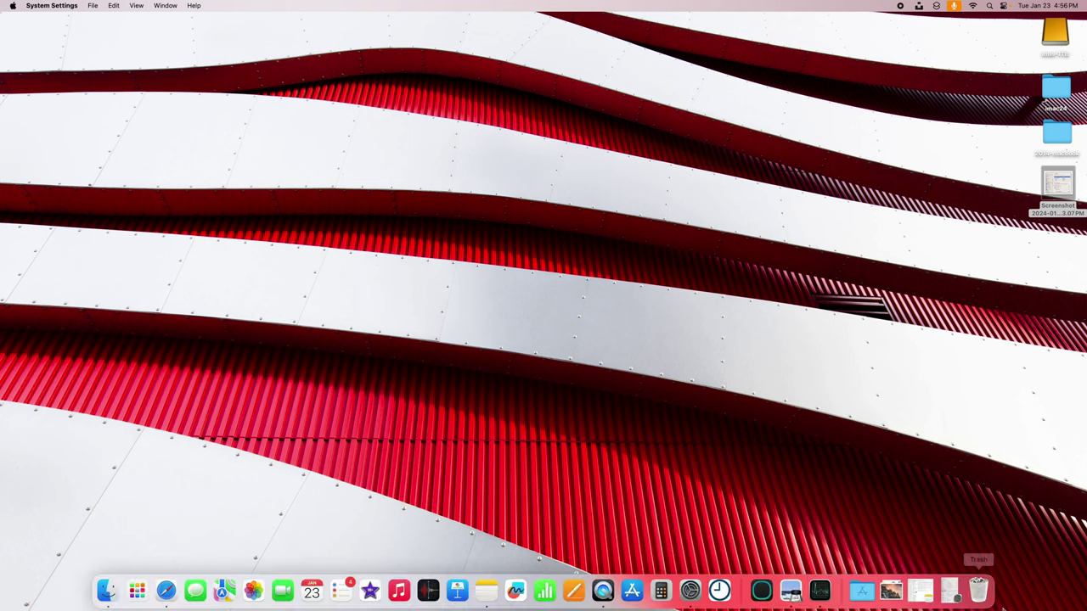
click(942, 591)
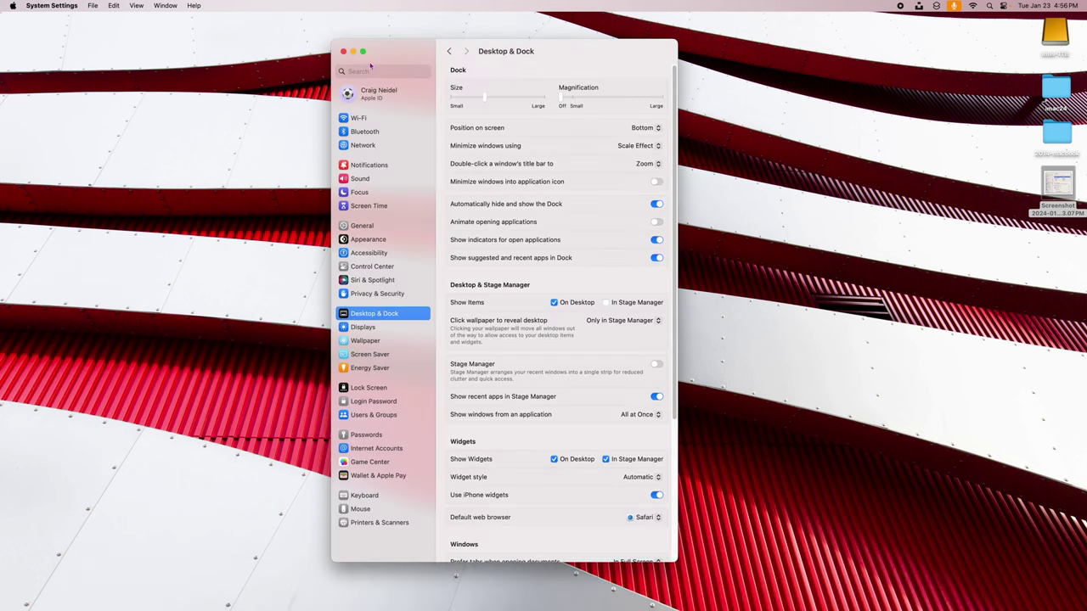
click(353, 52)
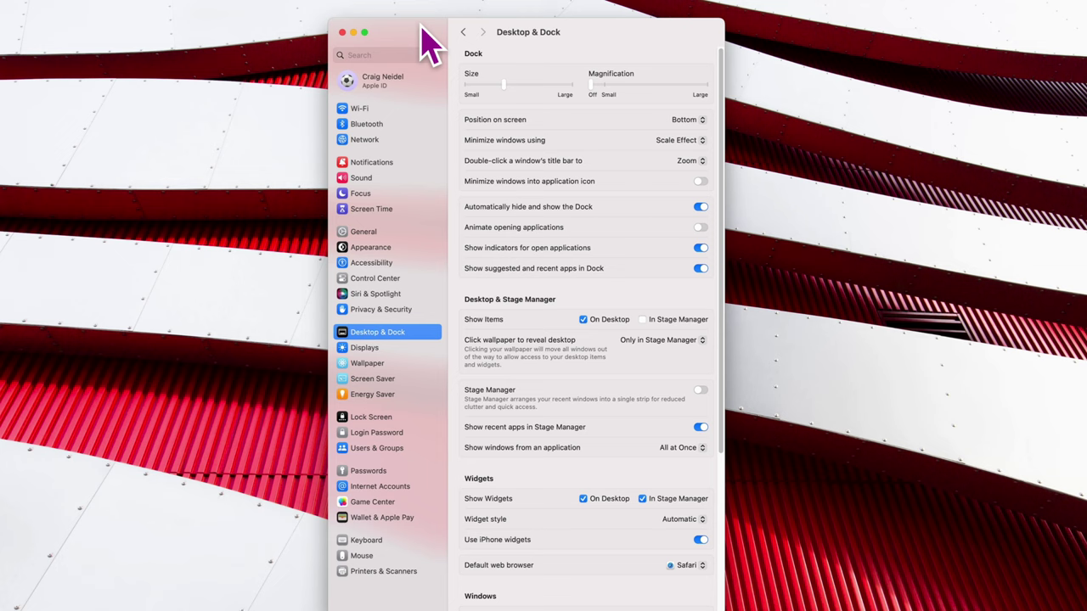
drag(420, 26, 406, 23)
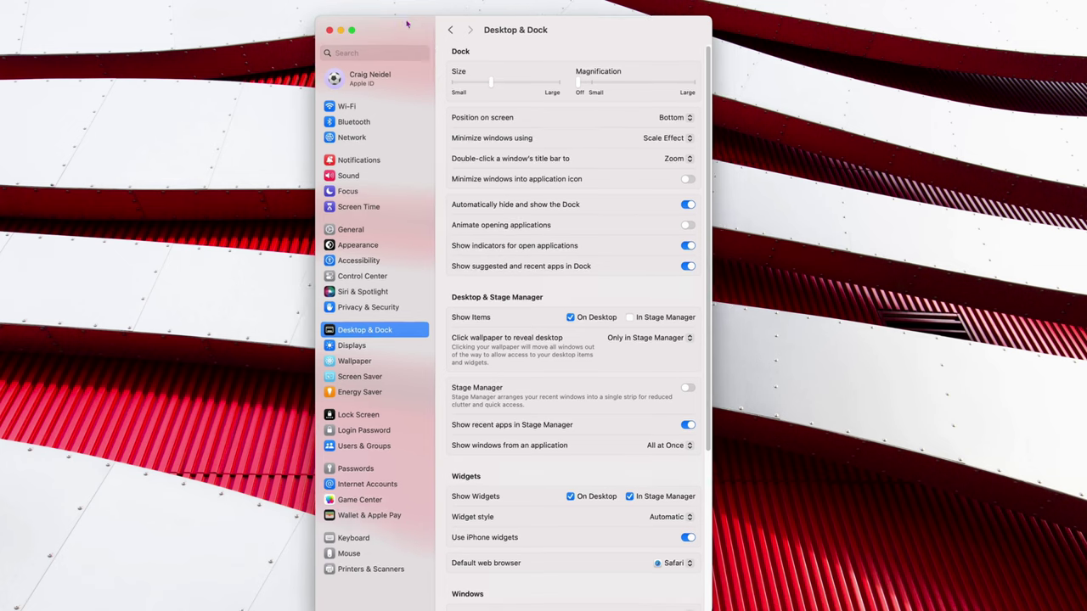
Step: Switch on Reduce motion under Accessibility > Display
click(348, 263)
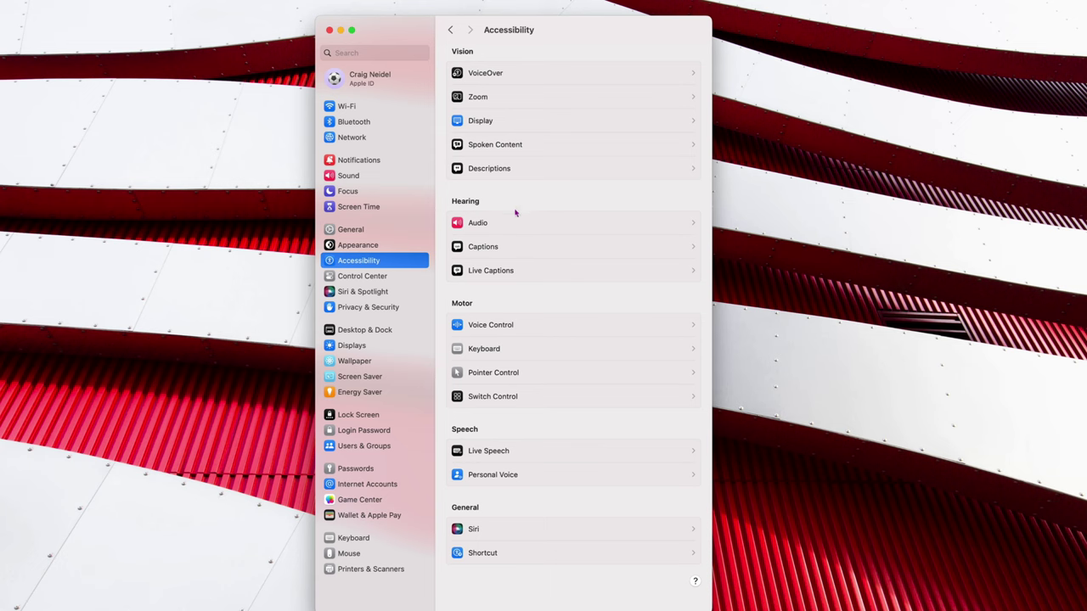
click(506, 122)
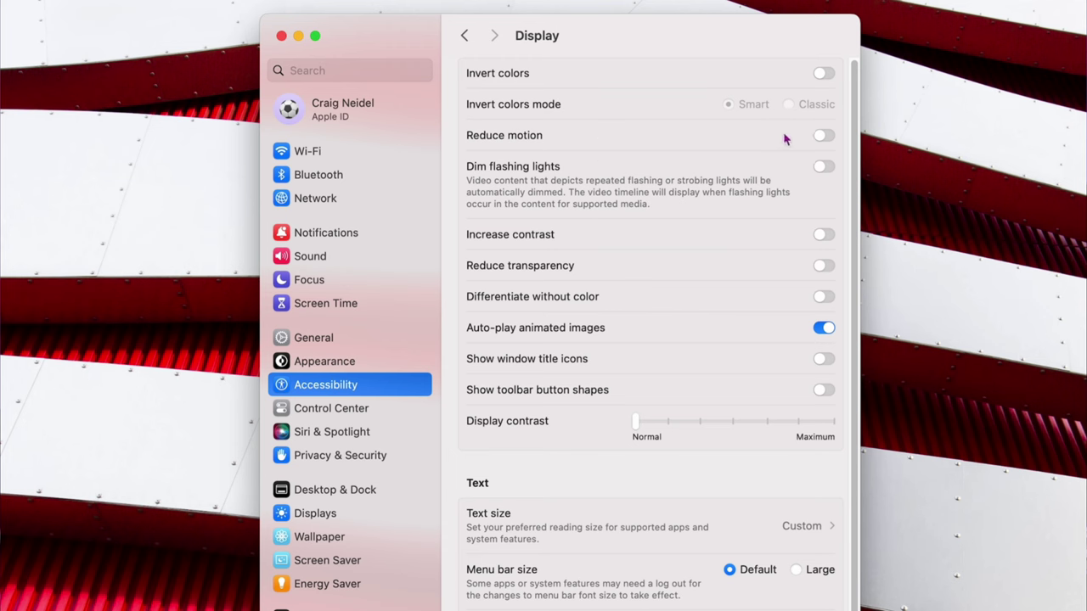
click(824, 136)
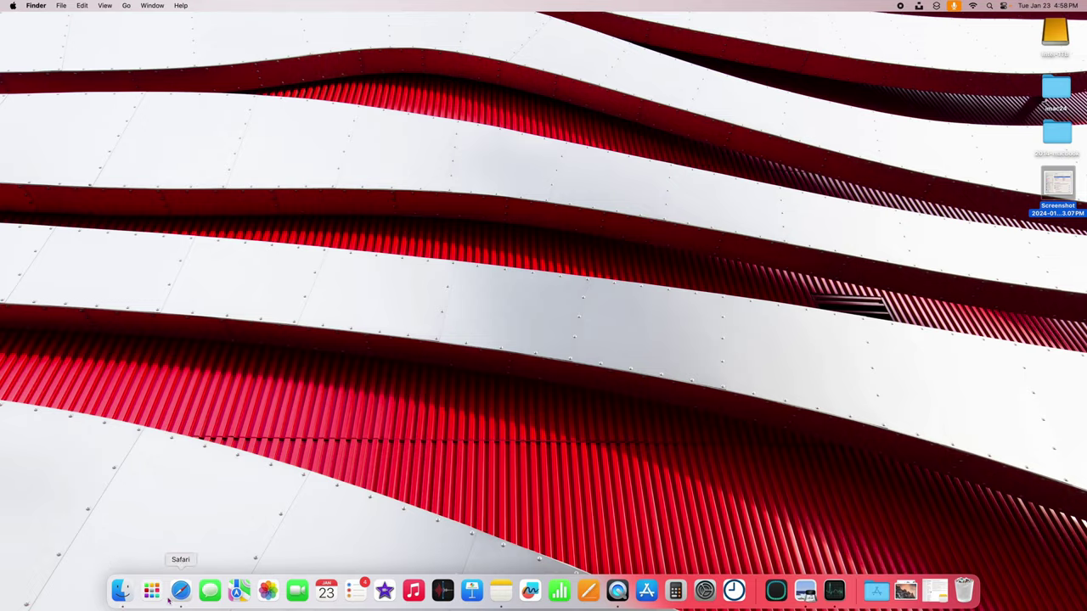
Step: Launch Safari from the Dock and close its window, leaving the app running
click(170, 588)
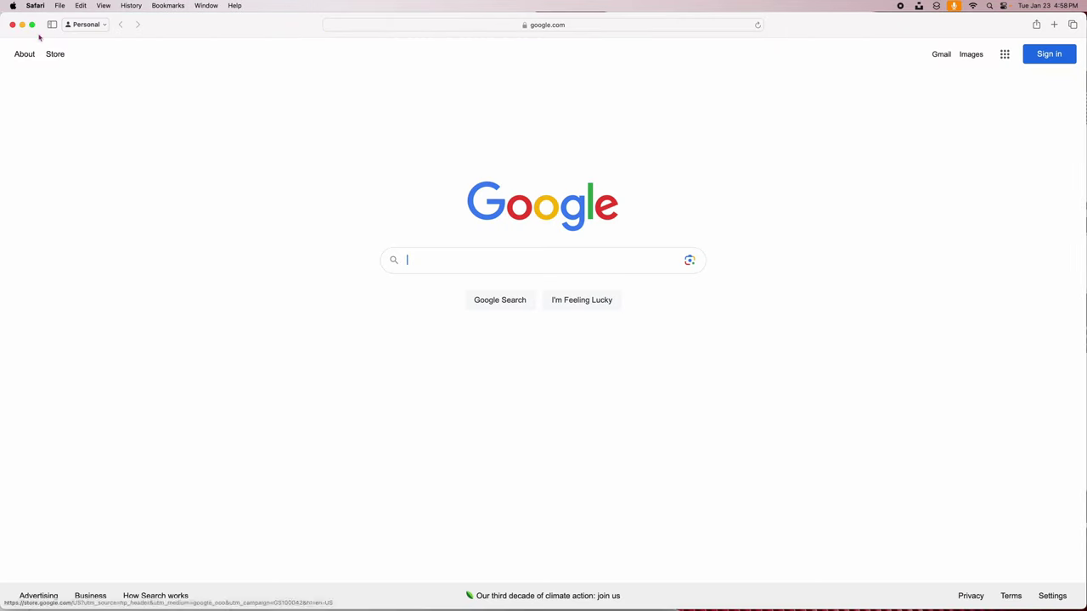
click(12, 24)
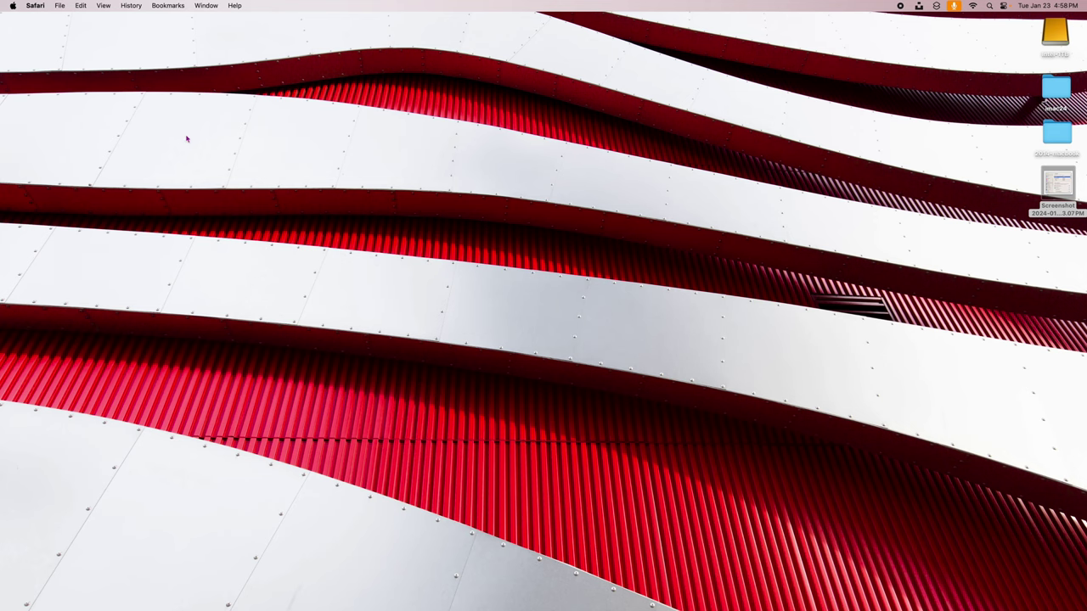
mouse_move(122, 605)
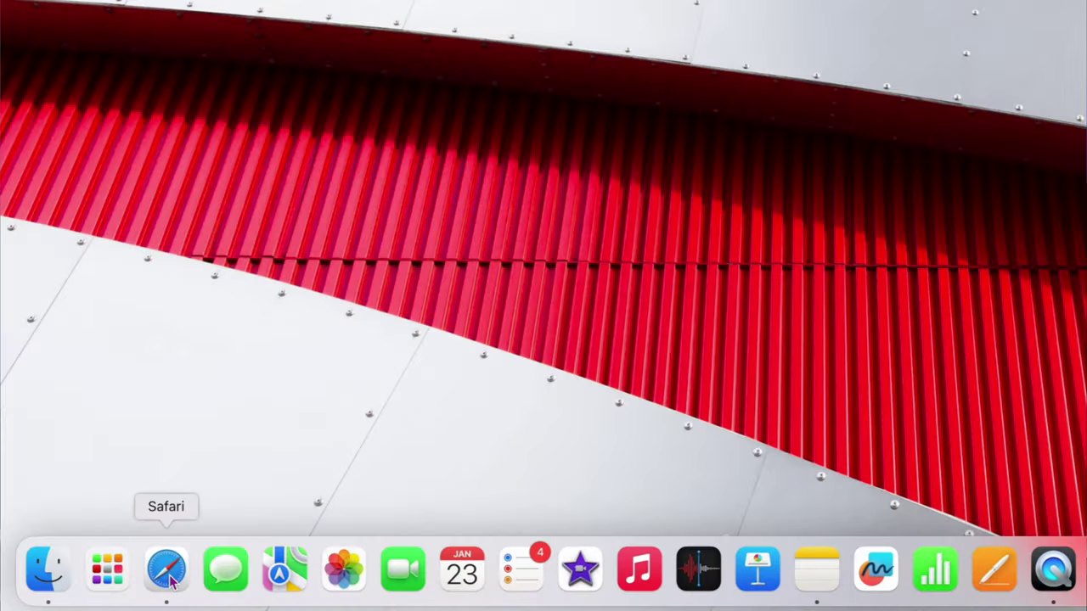
Step: Quit Safari from the Dock, then reopen it with eight Google tabs and minimize the window
right_click(170, 580)
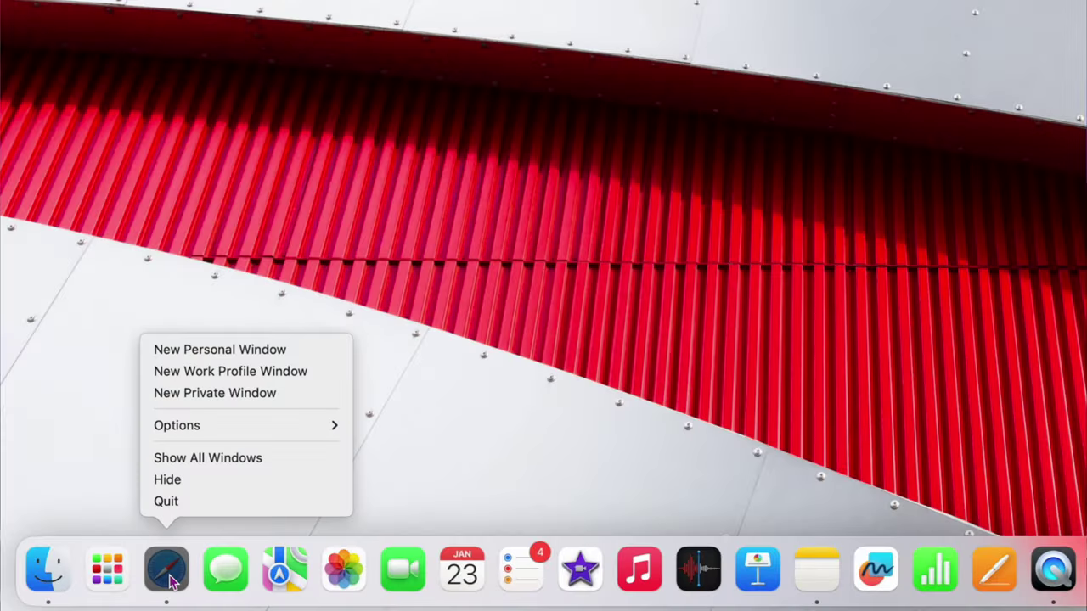
click(187, 509)
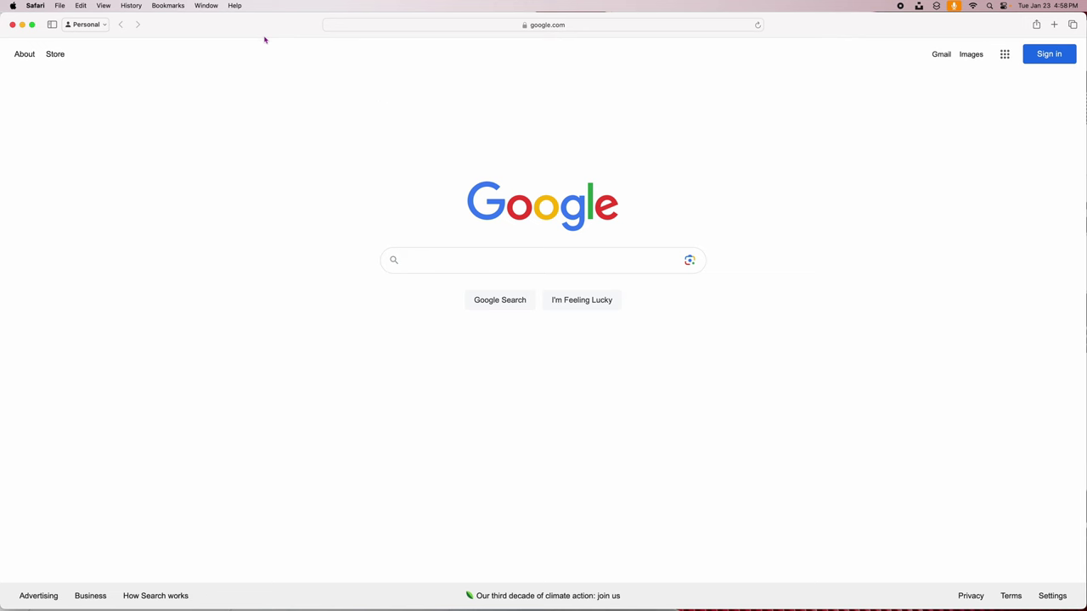
click(1054, 25)
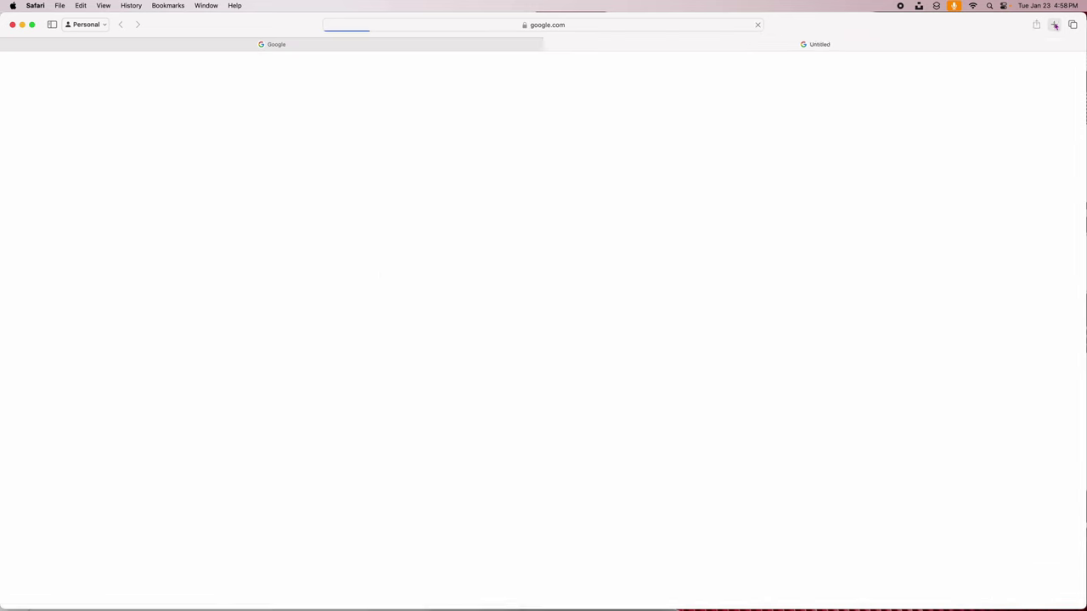
click(1054, 24)
click(1056, 25)
click(1056, 25)
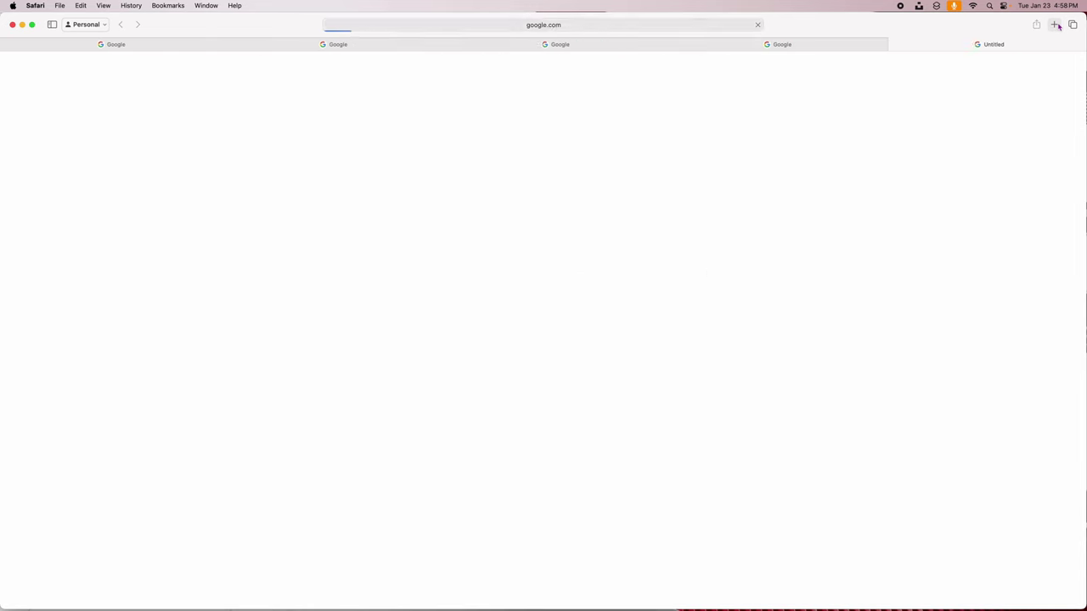
click(1055, 25)
click(1055, 26)
click(1056, 25)
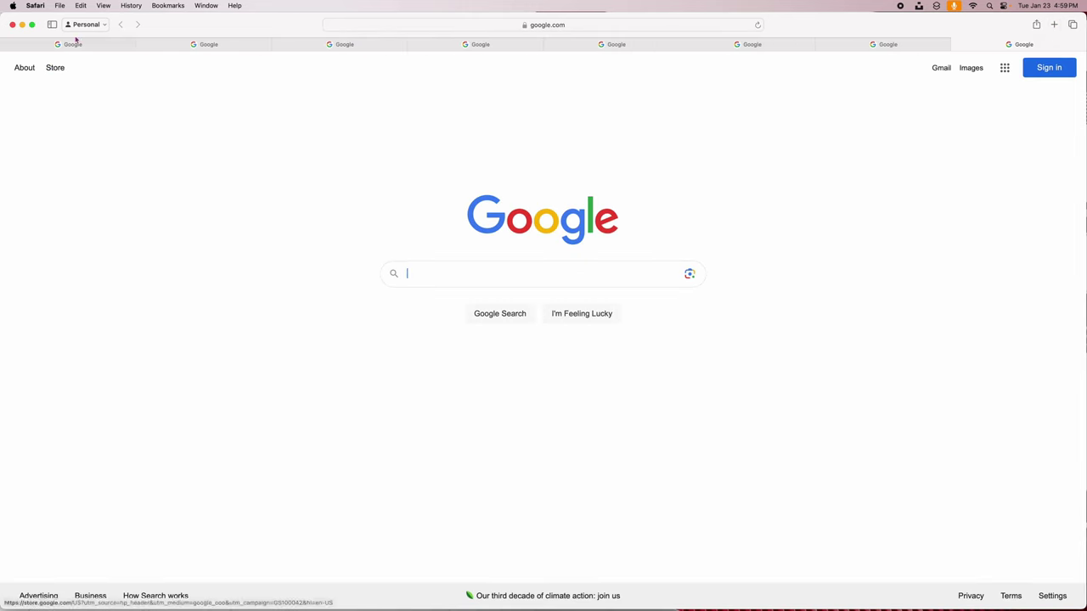
click(22, 24)
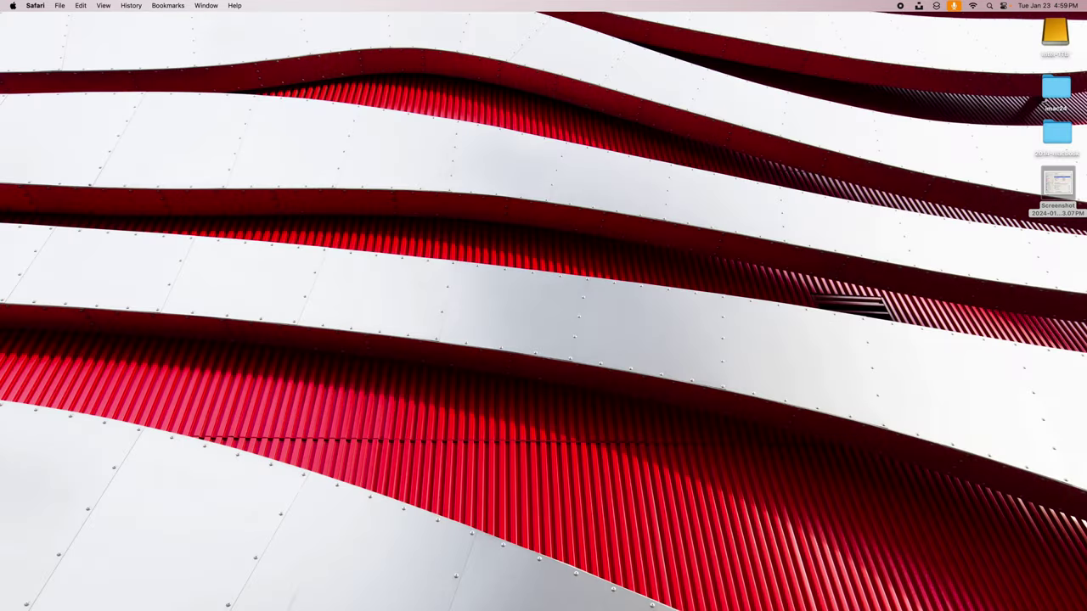
Step: Launch Activity Monitor from Launchpad's Other folder and scan the Memory process list
click(339, 589)
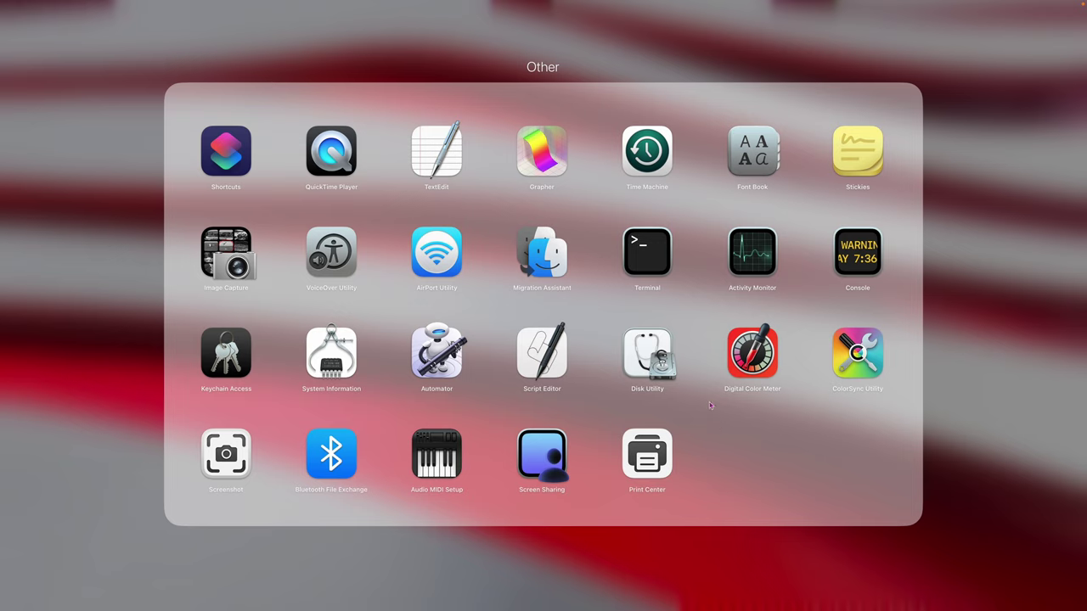
click(752, 271)
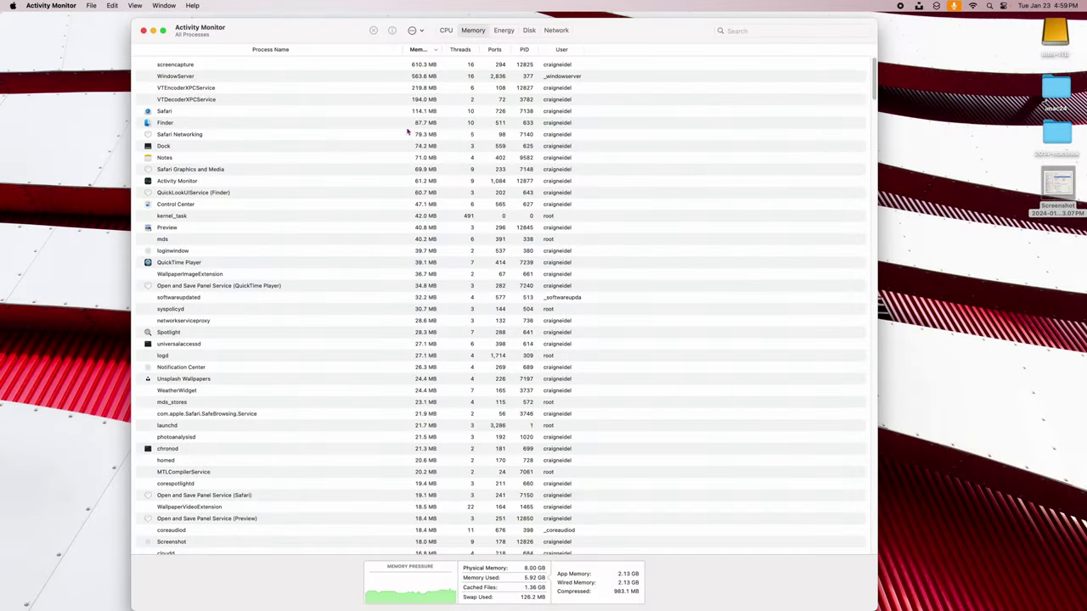
scroll(406, 134, down, 10)
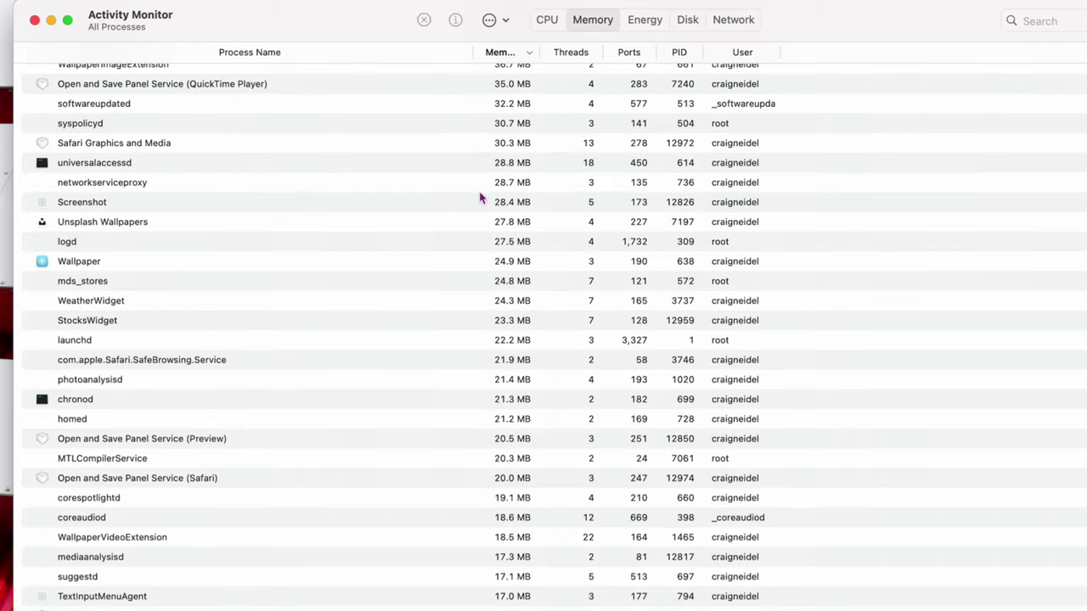
scroll(479, 198, up, 15)
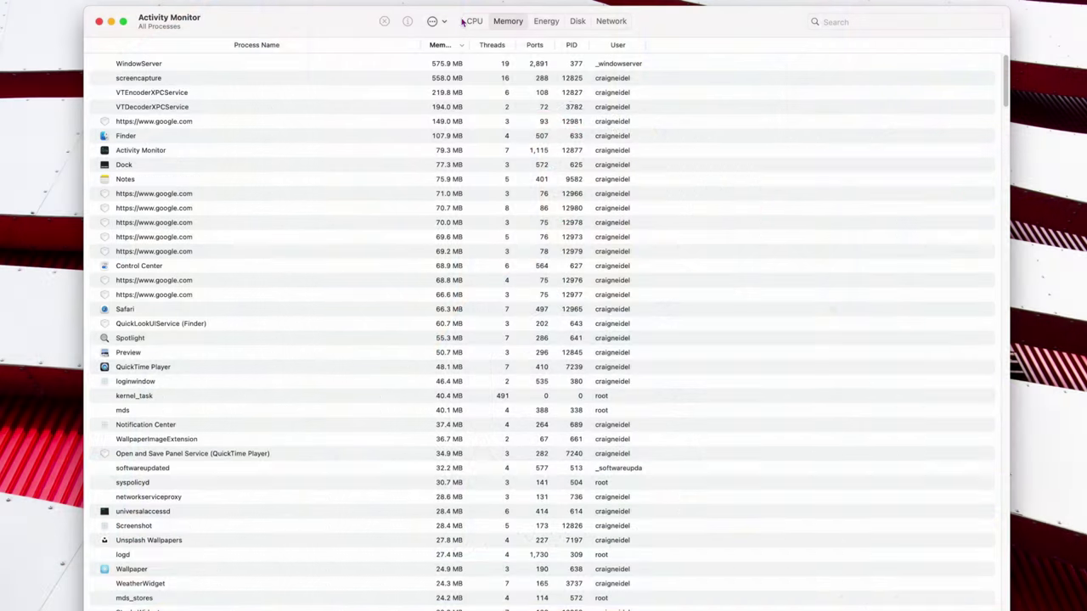
Step: Compare processes in Activity Monitor's CPU view, then return to the Memory view
click(474, 21)
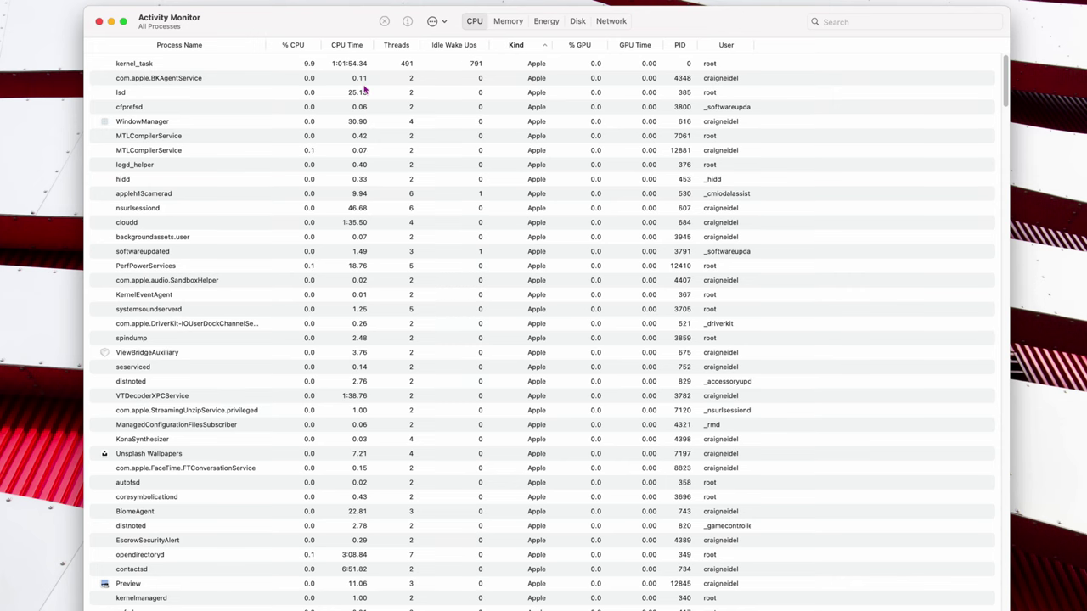
click(512, 23)
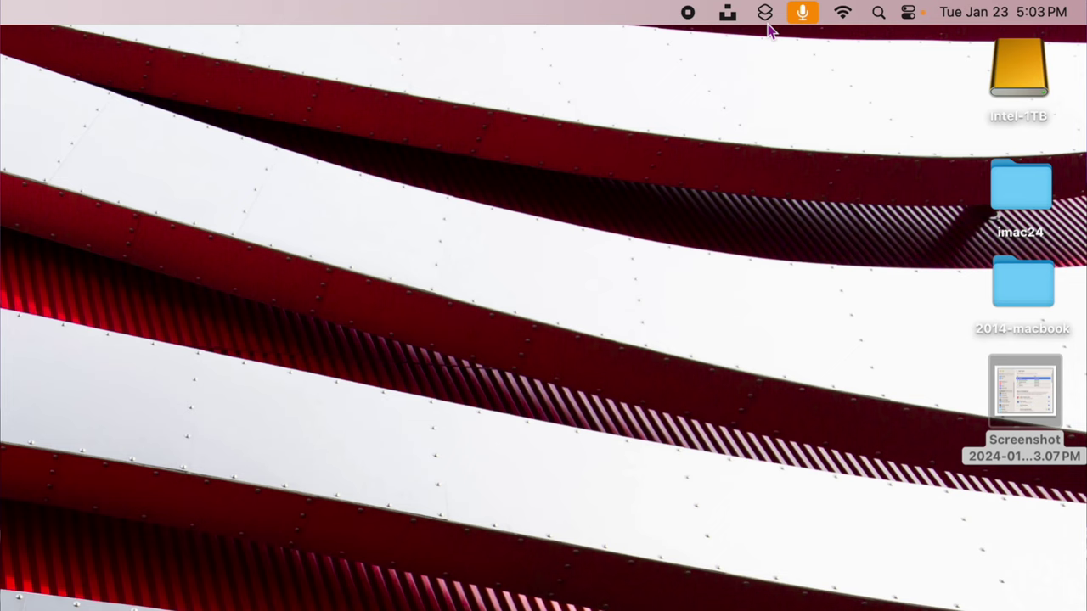
Step: Quit Unsplash Wallpapers from its menu-bar panel's gear menu
click(727, 23)
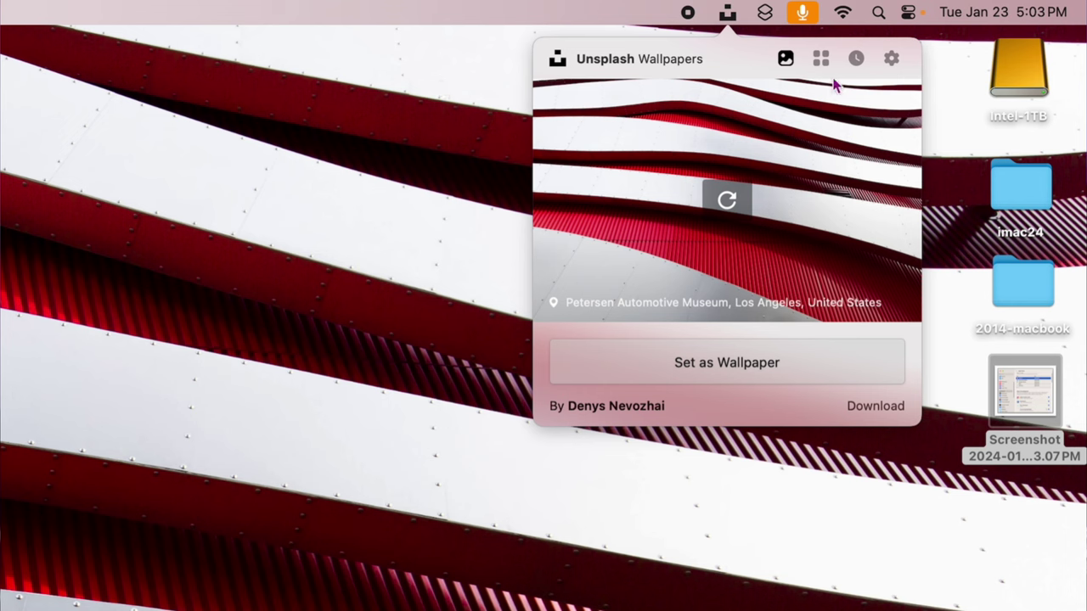
click(893, 61)
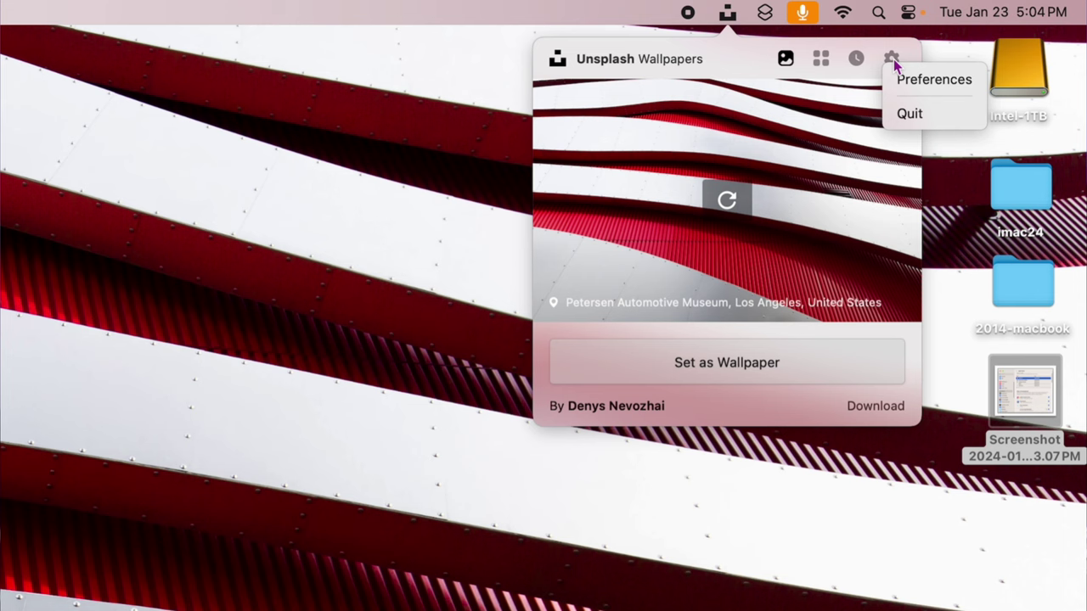
click(896, 119)
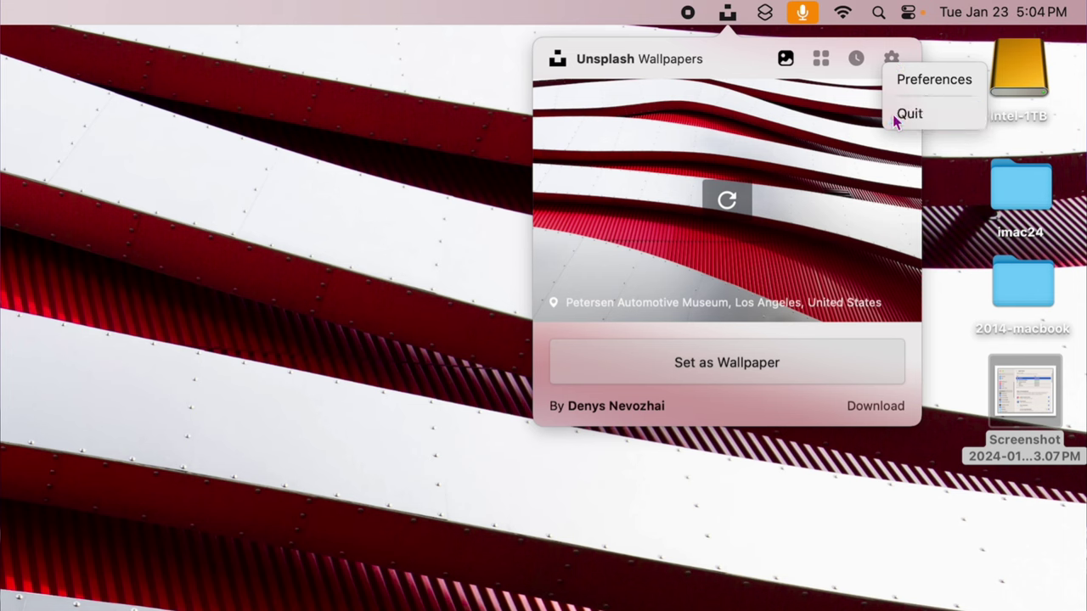